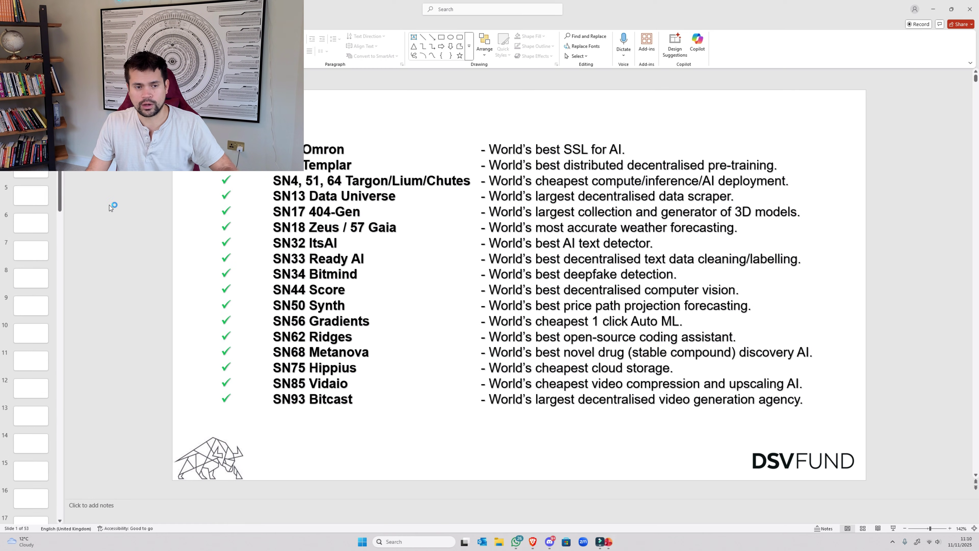
Step: Add a new blank slide after the last slide of the deck
left_click_drag(60, 193, 62, 458)
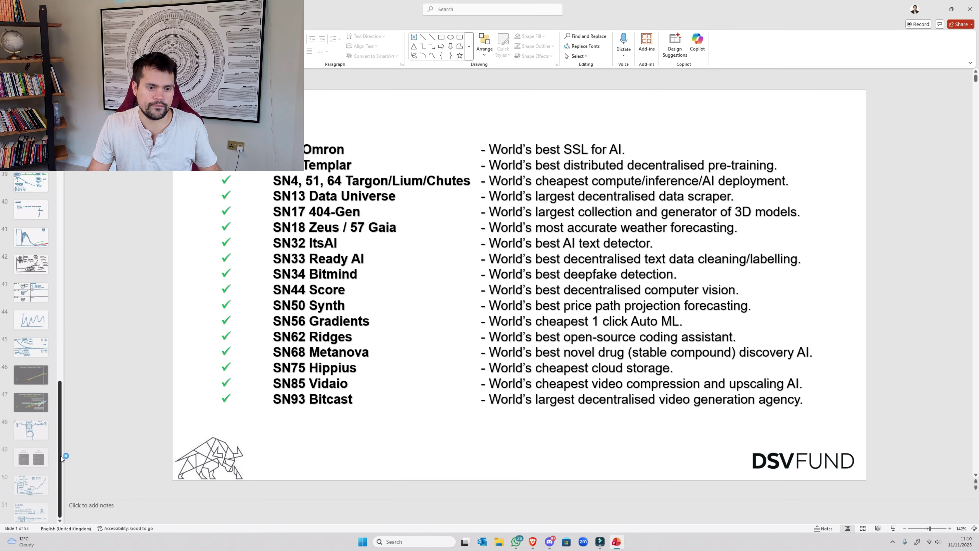
left_click(31, 501)
key("Return")
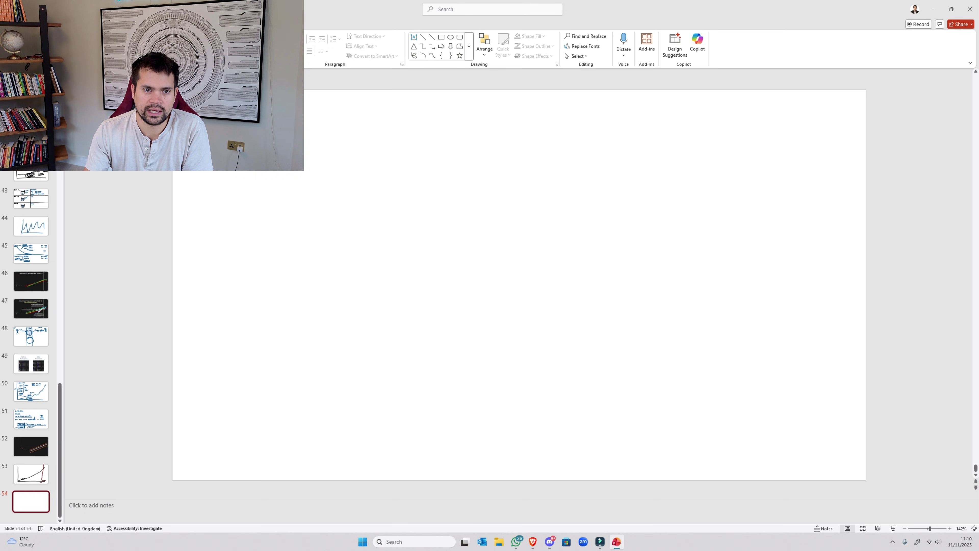
Step: With a green pen, draw a large circle and a horizontal line across its top
left_click(108, 24)
left_click(112, 44)
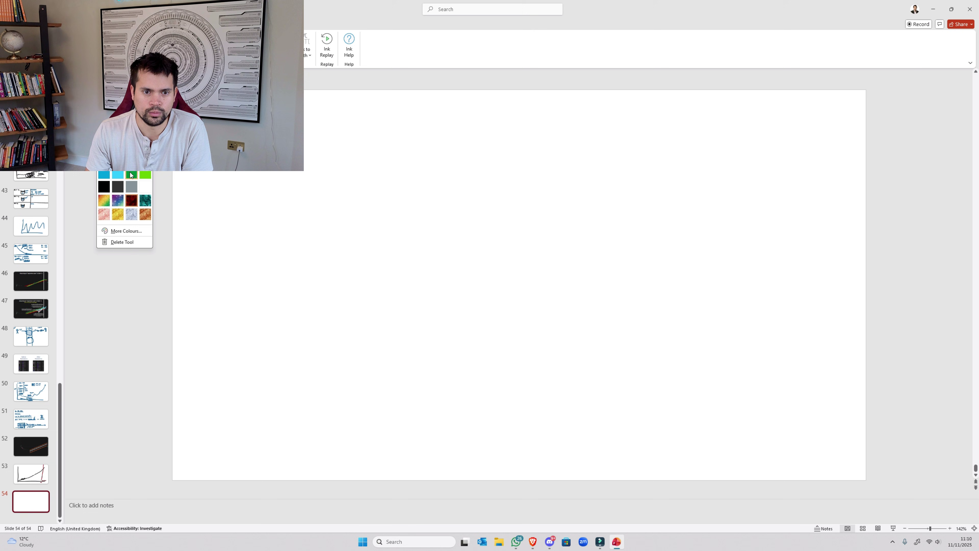
left_click(131, 175)
mouse_move(571, 125)
left_mouse_down()
mouse_move(351, 172)
mouse_move(426, 442)
mouse_move(727, 267)
mouse_move(525, 115)
left_mouse_up()
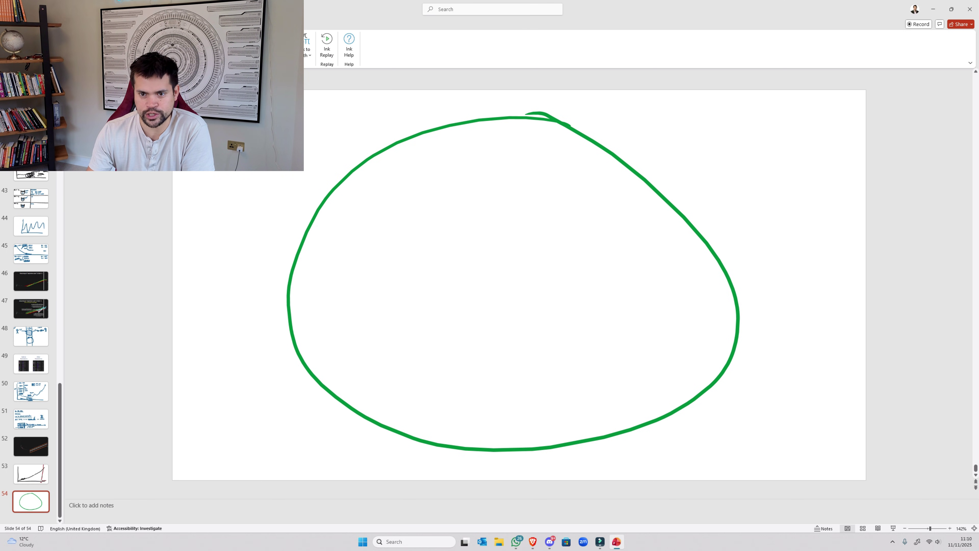
mouse_move(371, 163)
left_mouse_down()
mouse_move(532, 152)
mouse_move(389, 160)
mouse_move(571, 430)
mouse_move(642, 177)
mouse_move(552, 127)
left_mouse_up()
key("ctrl+z")
key("ctrl+z")
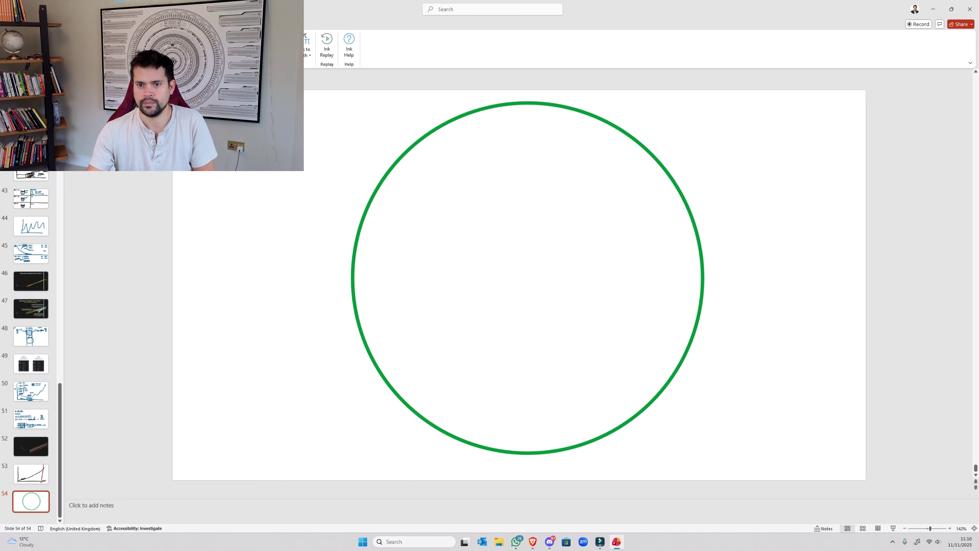
left_click_drag(413, 148, 646, 148)
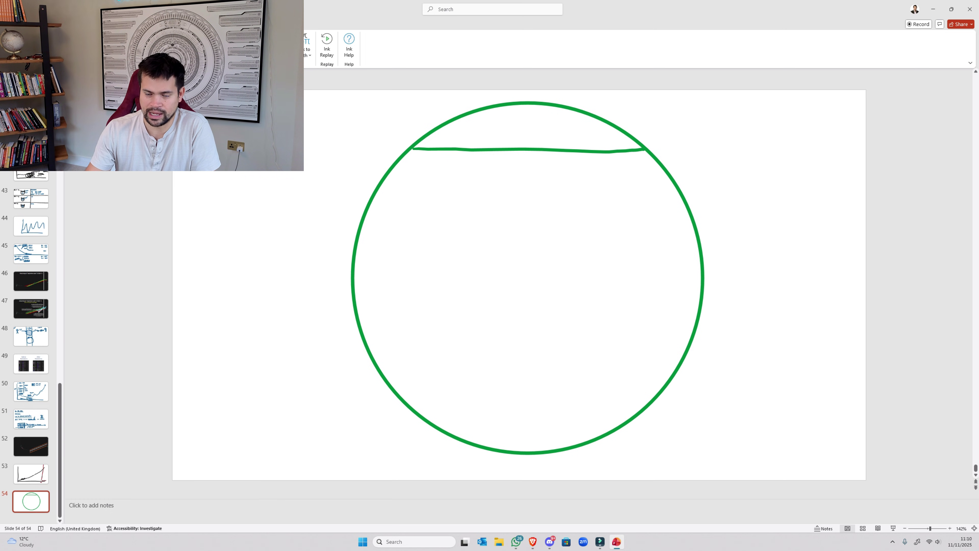
left_click(106, 44)
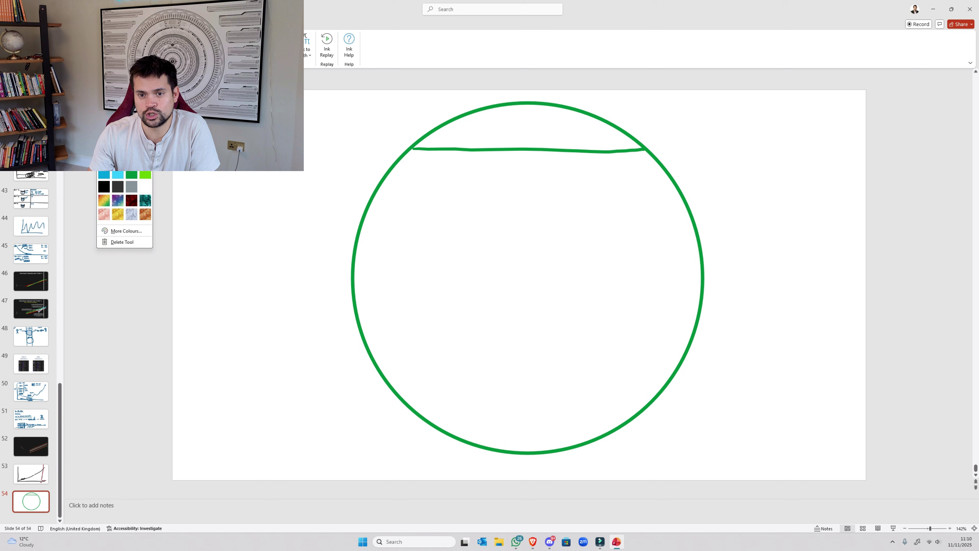
mouse_move(468, 116)
left_mouse_down()
mouse_move(442, 130)
mouse_move(482, 148)
mouse_move(560, 118)
mouse_move(563, 143)
mouse_move(602, 124)
mouse_move(613, 147)
mouse_move(634, 144)
left_mouse_up()
left_click_drag(425, 139, 433, 137)
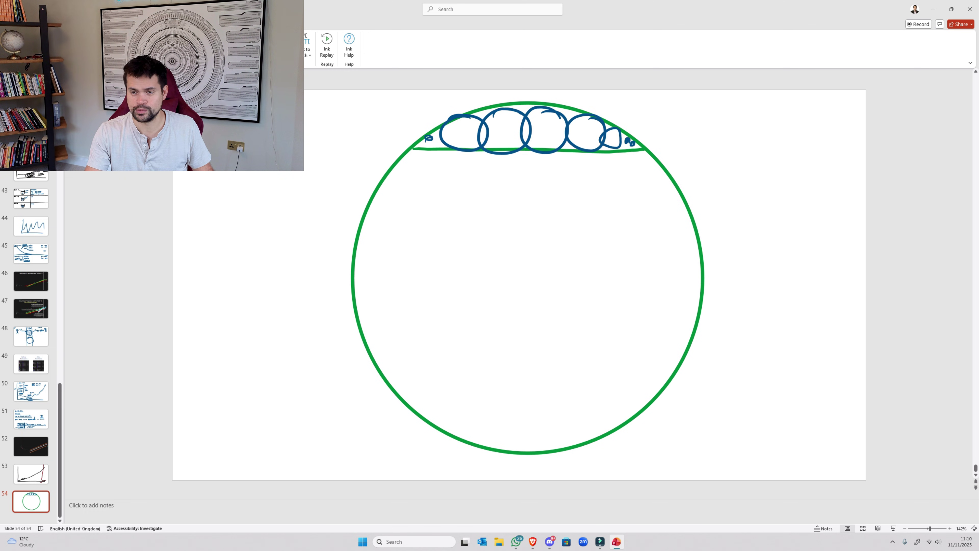
key("ctrl+z")
key("ctrl+z")
key("ctrl+z")
key("ctrl+z")
key("ctrl+z")
key("ctrl+z")
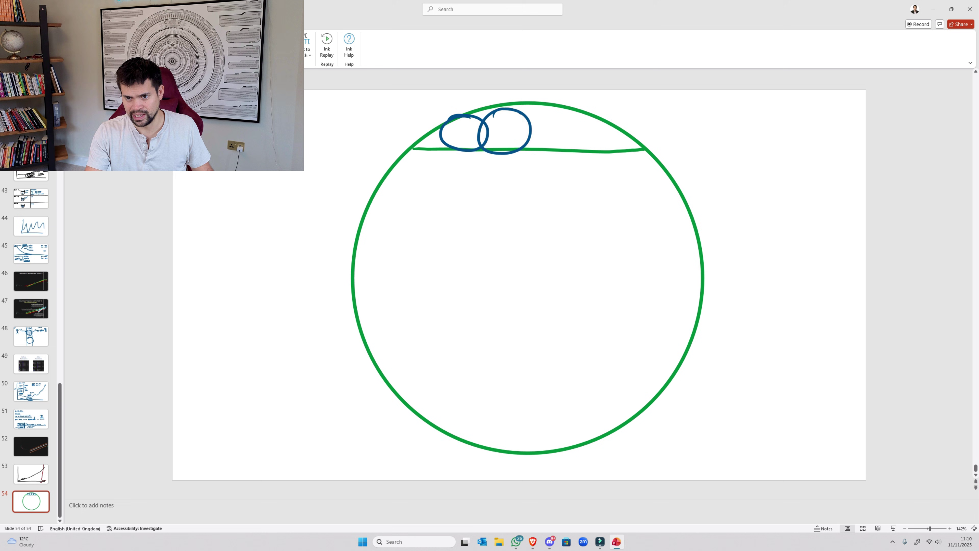
key("ctrl+z")
mouse_move(526, 196)
left_mouse_down()
mouse_move(328, 284)
mouse_move(402, 205)
left_mouse_up()
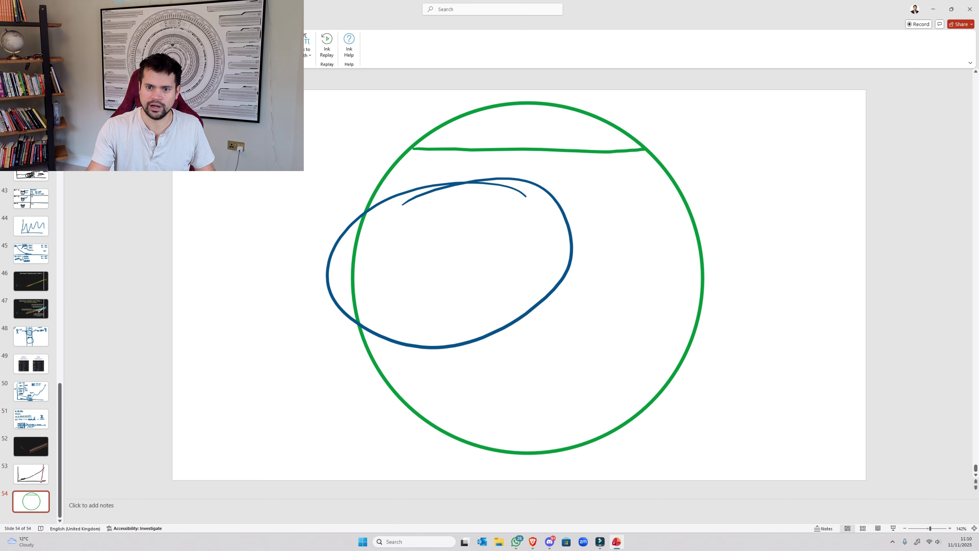
mouse_move(686, 181)
left_mouse_down()
mouse_move(667, 284)
mouse_move(638, 288)
left_mouse_up()
mouse_move(653, 332)
left_mouse_down()
mouse_move(560, 298)
mouse_move(656, 366)
left_mouse_up()
left_click_drag(507, 397, 406, 380)
left_click_drag(463, 349, 555, 370)
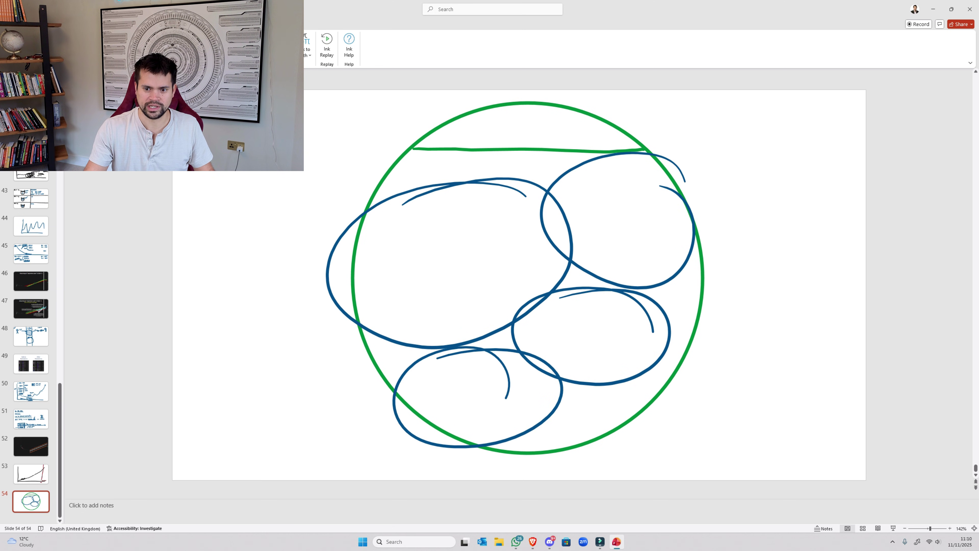
key("ctrl+z")
key("ctrl+z")
key("ctrl+z")
key("ctrl+z")
key("ctrl+z")
key("ctrl+z")
key("ctrl+z")
key("ctrl+z")
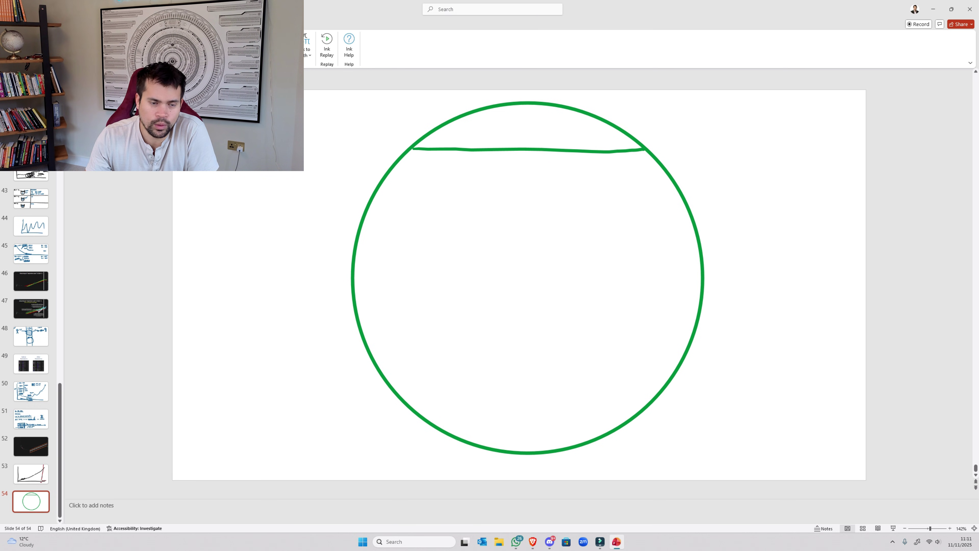
Step: Handwrite GINI at the top right with an arrow pointing to the top band
left_click_drag(727, 113, 726, 134)
mouse_move(737, 119)
left_mouse_down()
mouse_move(736, 131)
mouse_move(766, 117)
mouse_move(777, 135)
left_mouse_up()
left_click_drag(692, 117, 641, 127)
mouse_move(653, 117)
left_mouse_down()
mouse_move(640, 128)
mouse_move(655, 129)
left_mouse_up()
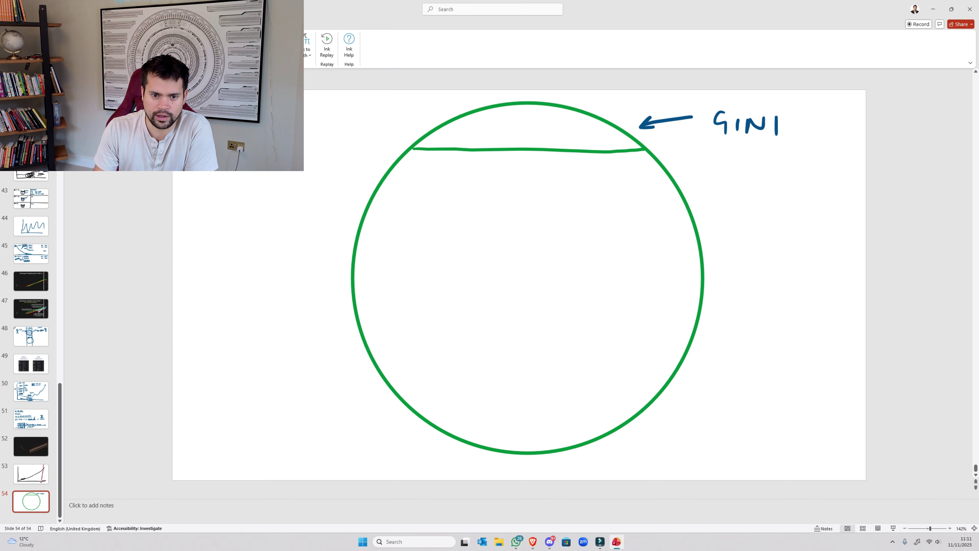
Step: Handwrite HHI left of the circle with an arrow, and scatter blue dashes inside it
left_click_drag(210, 272, 210, 292)
mouse_move(223, 269)
left_mouse_down()
mouse_move(222, 290)
mouse_move(221, 279)
left_mouse_up()
mouse_move(233, 270)
left_mouse_down()
mouse_move(232, 289)
mouse_move(244, 289)
left_mouse_up()
mouse_move(233, 279)
left_mouse_down()
mouse_move(258, 288)
mouse_move(320, 271)
mouse_move(308, 286)
left_mouse_up()
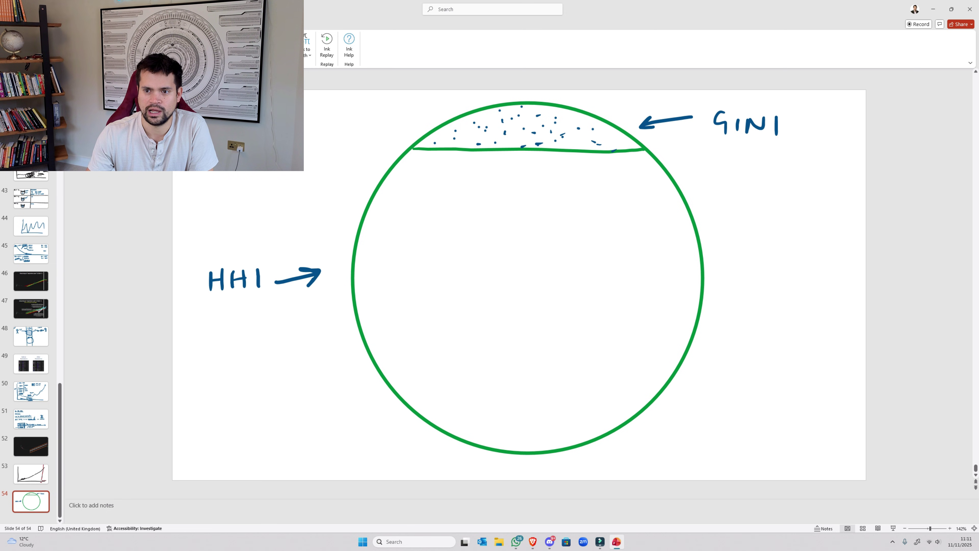
mouse_move(469, 211)
left_mouse_down()
mouse_move(414, 218)
mouse_move(478, 334)
mouse_move(603, 274)
mouse_move(564, 200)
left_mouse_up()
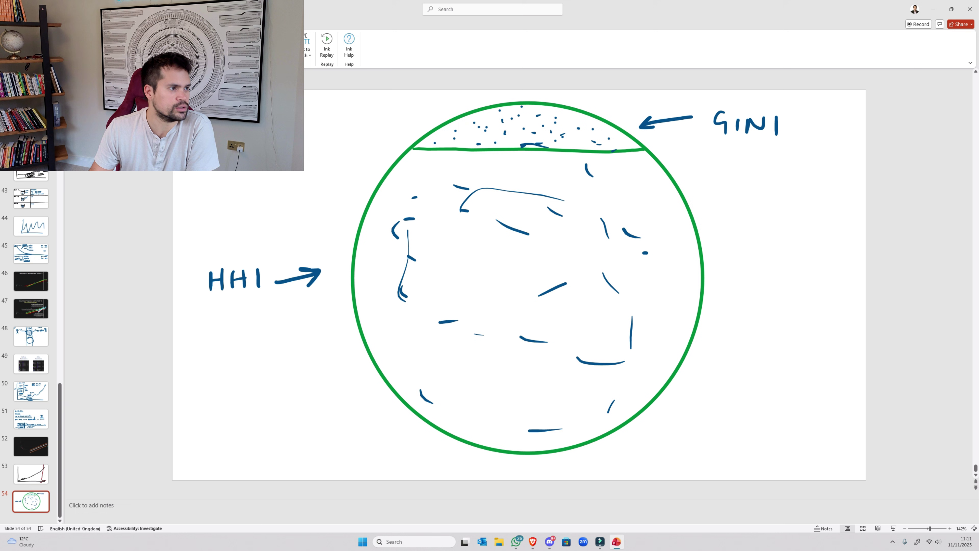
Step: In Tao.app, confirm the Gini and HHI columns are shown and sort subnets by Gini, lowest (0.4499) first
key("alt+Tab")
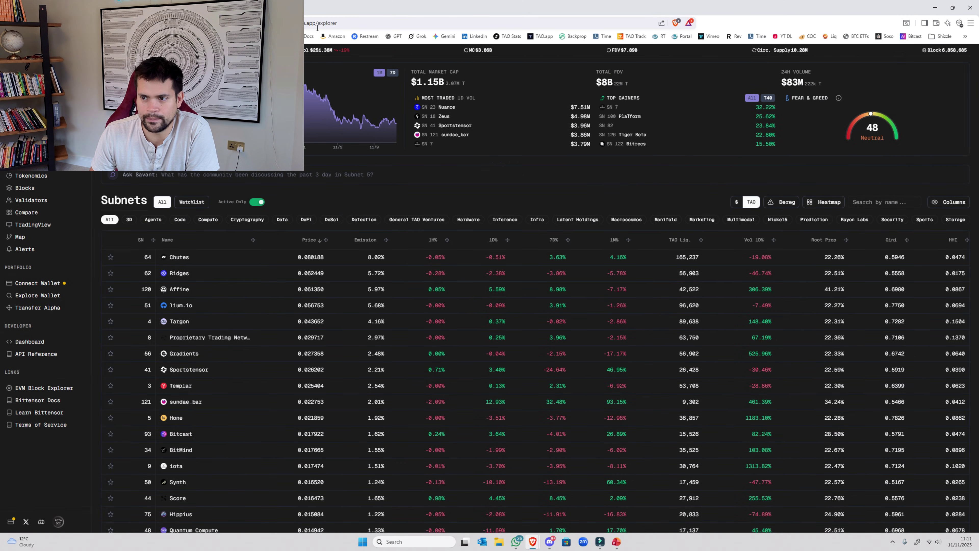
left_click(946, 202)
scroll(933, 369, "down", 5)
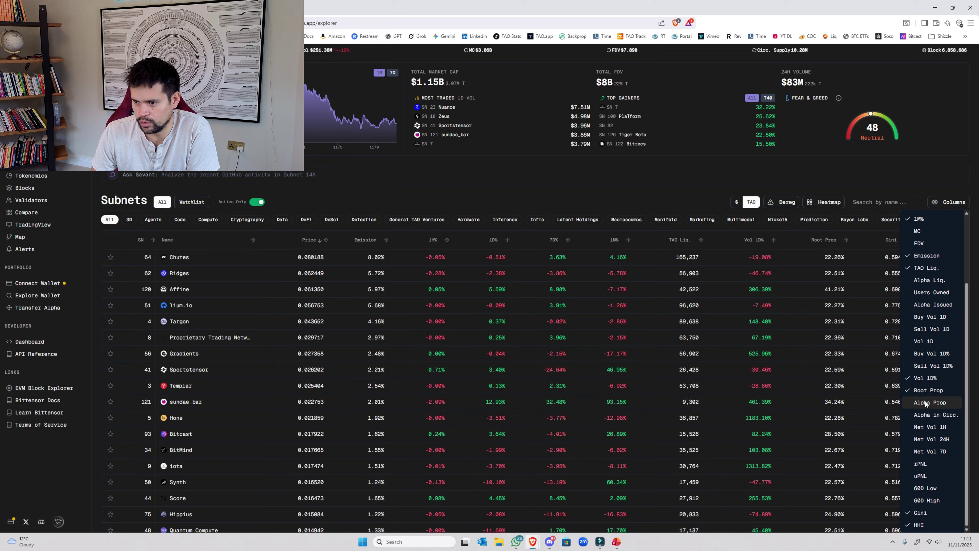
left_click(902, 248)
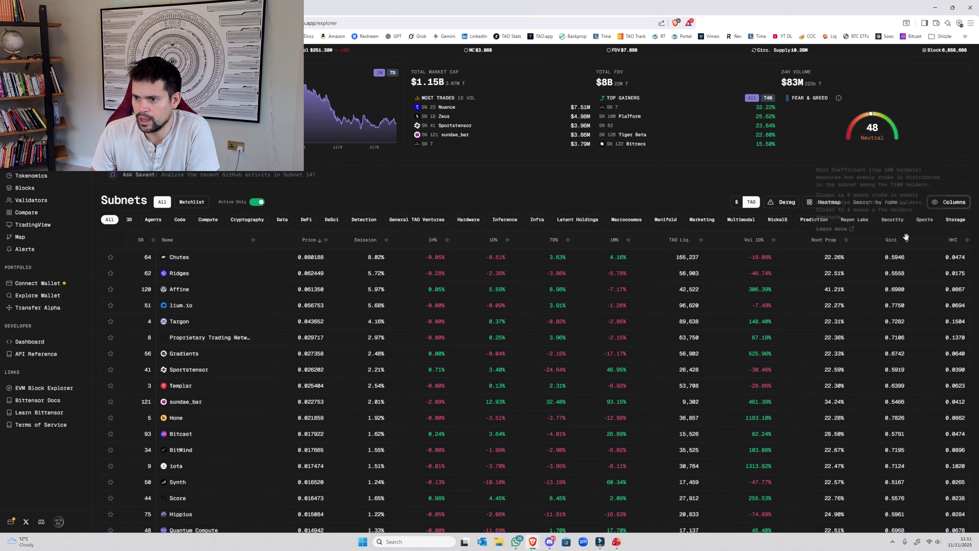
mouse_move(902, 248)
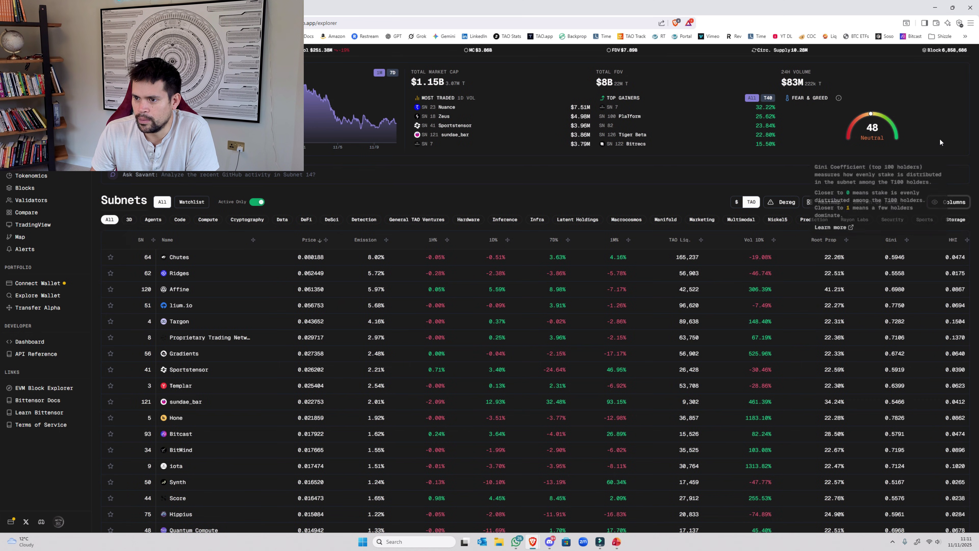
left_click(893, 239)
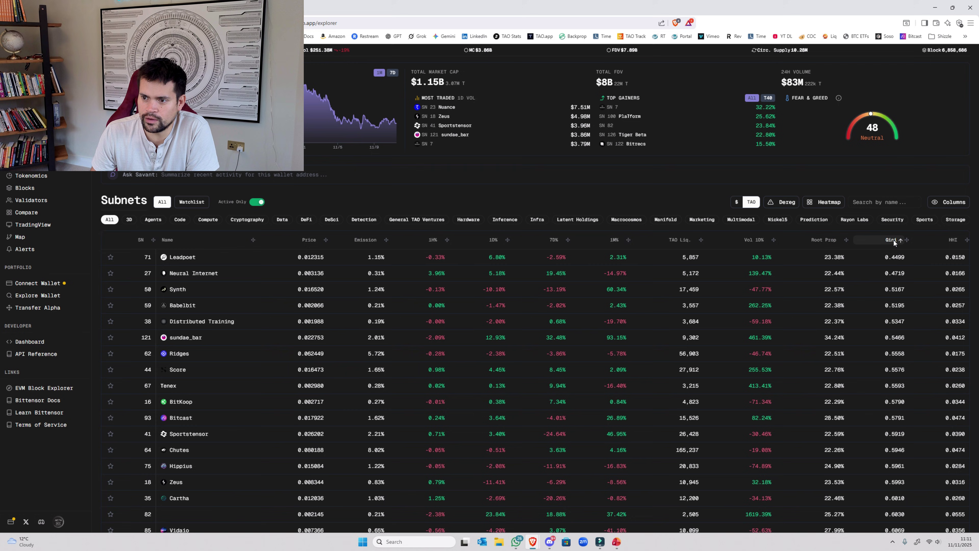
left_click(894, 239)
left_click(894, 240)
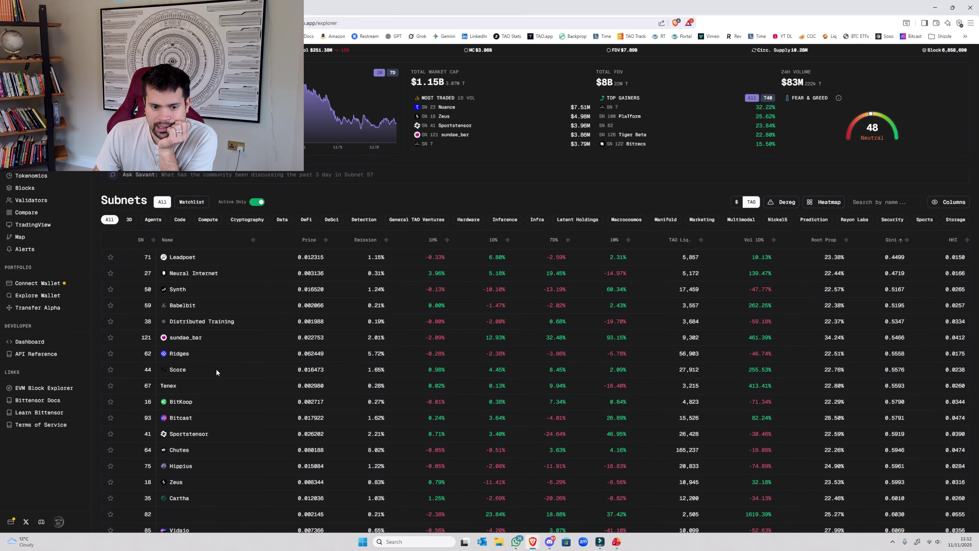
scroll(217, 370, "down", 5)
scroll(216, 368, "up", 5)
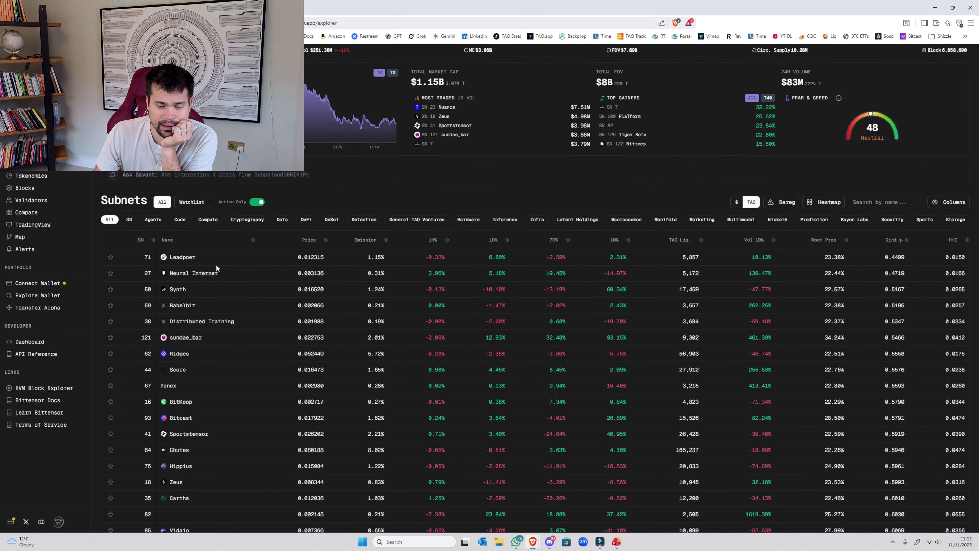
left_click(894, 240)
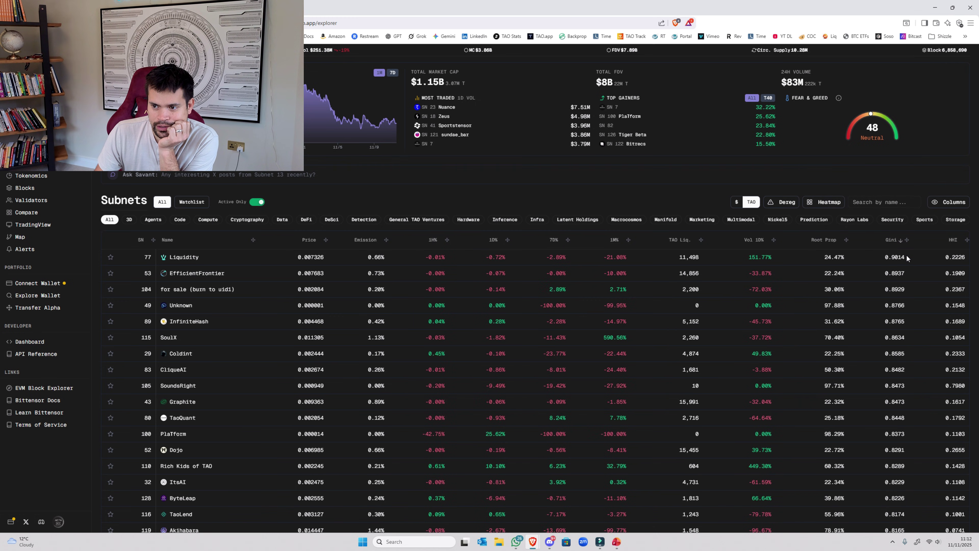
left_click_drag(906, 257, 889, 258)
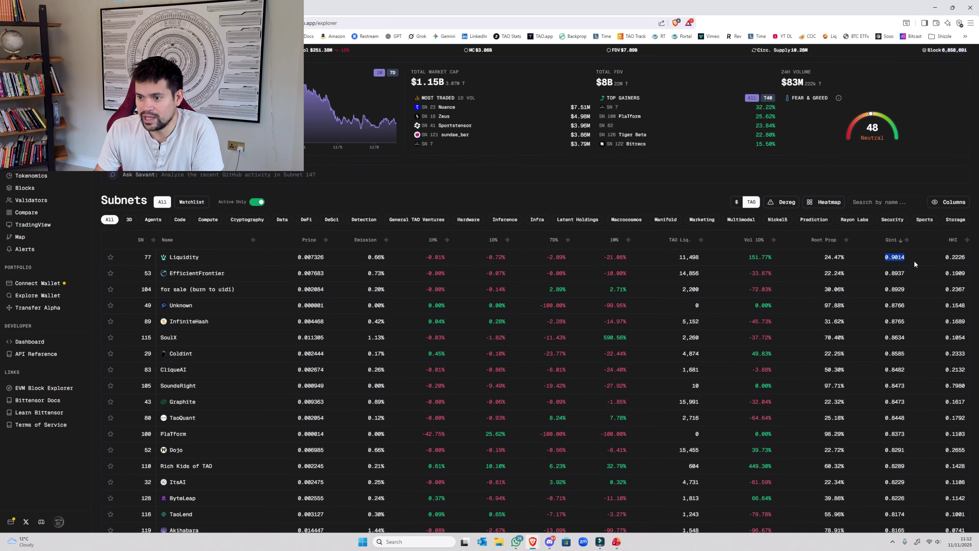
mouse_move(895, 242)
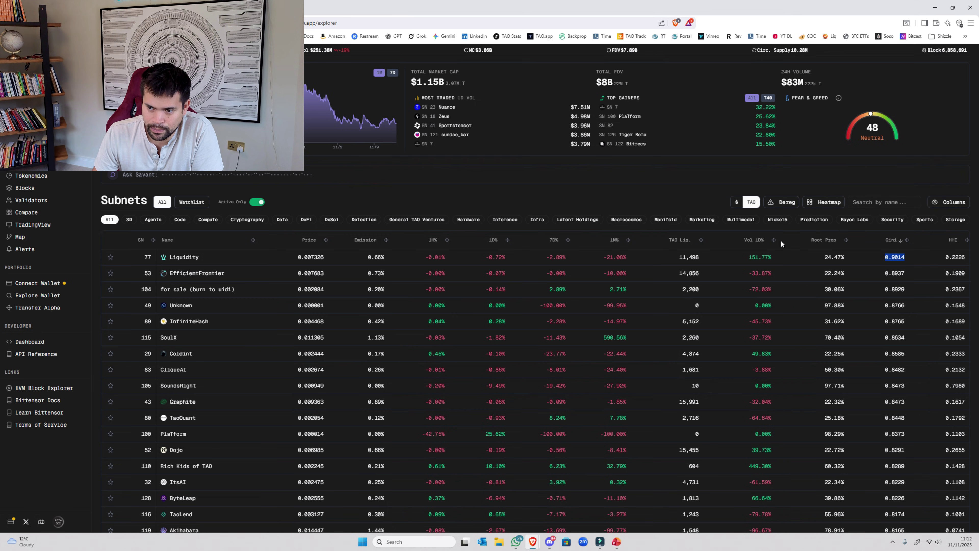
left_click(891, 240)
left_click(894, 240)
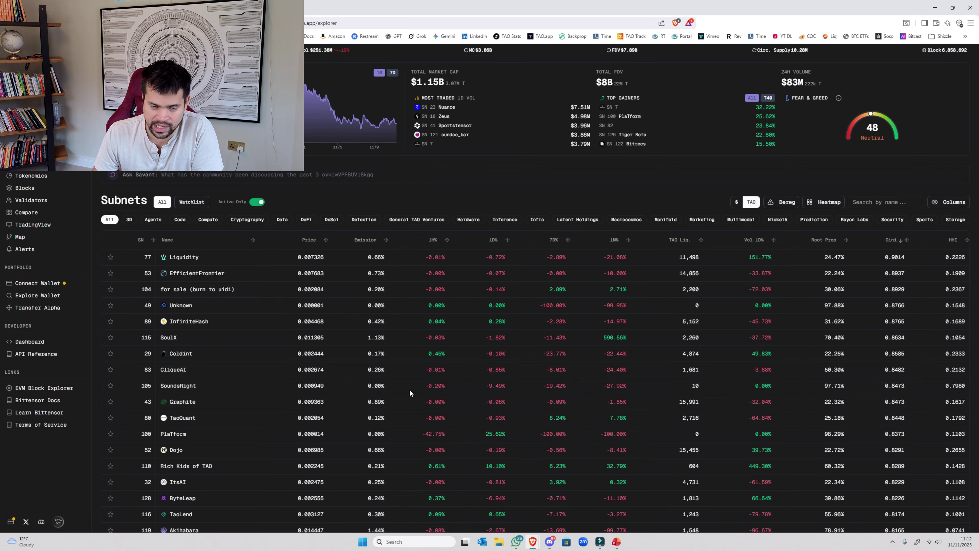
scroll(196, 269, "down", 5)
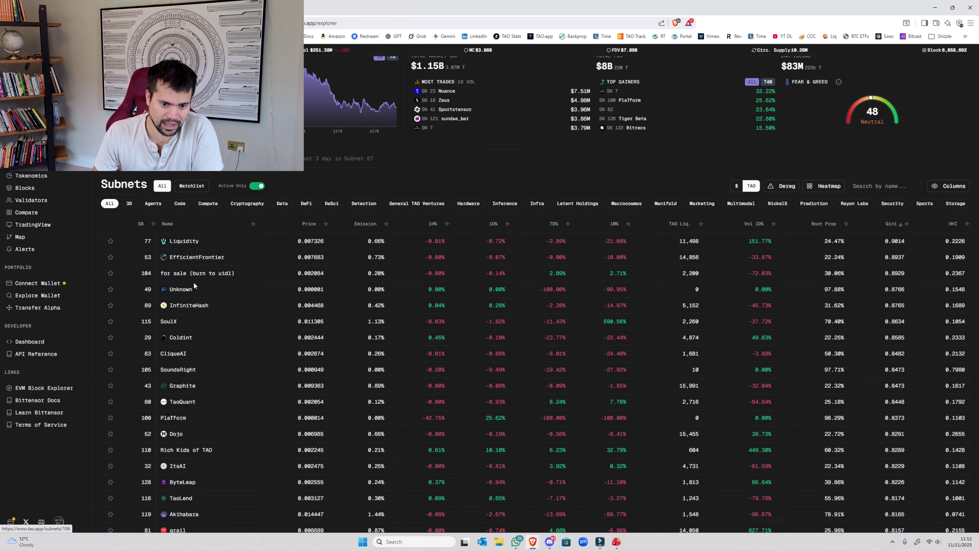
scroll(167, 436, "up", 5)
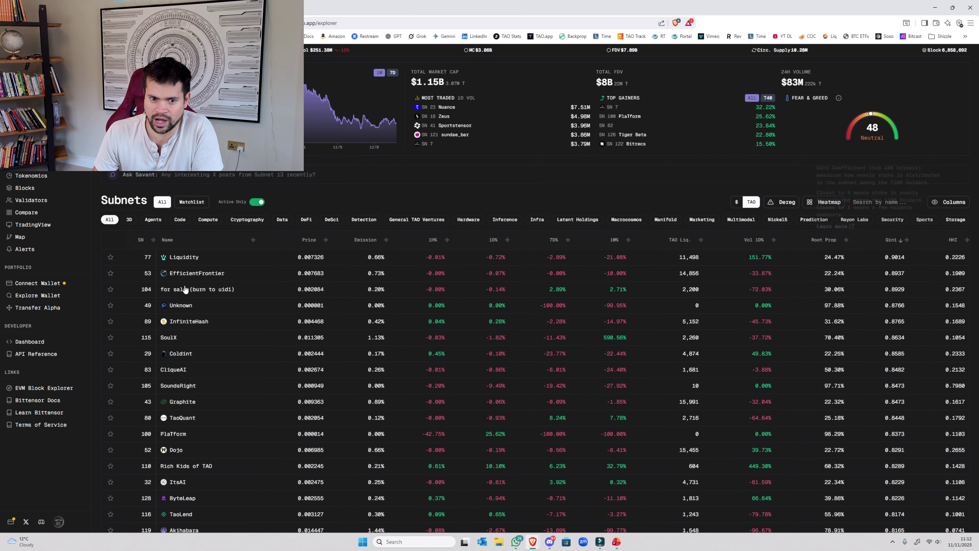
scroll(183, 289, "down", 6)
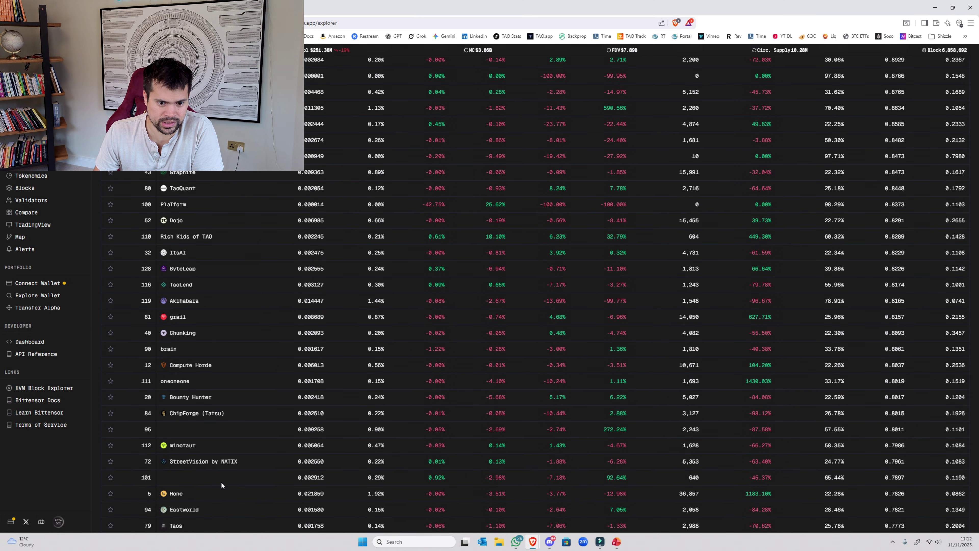
scroll(220, 481, "up", 6)
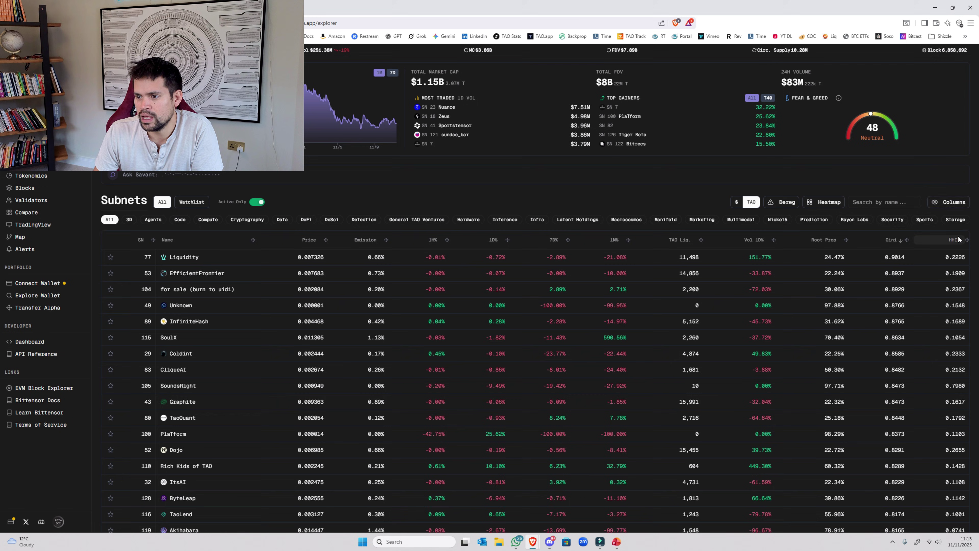
mouse_move(958, 240)
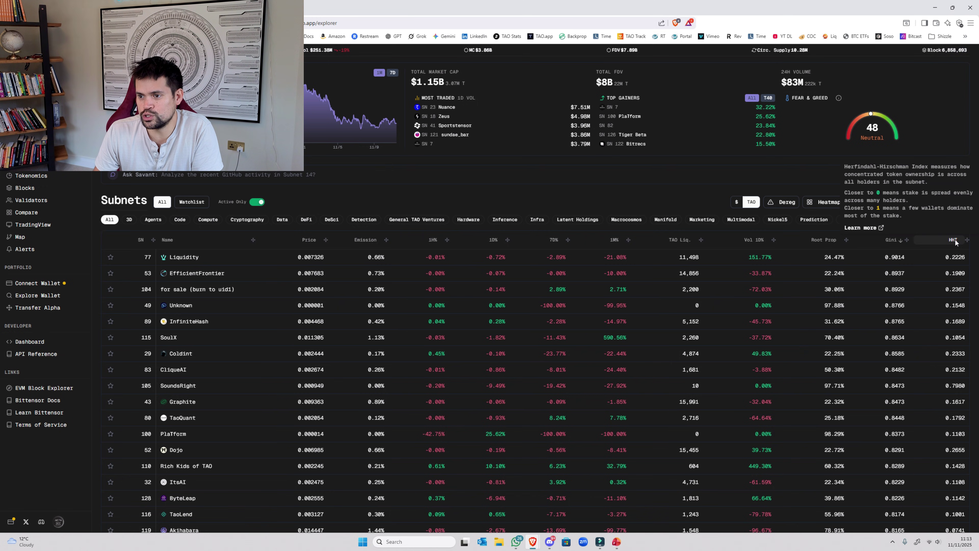
left_click(955, 241)
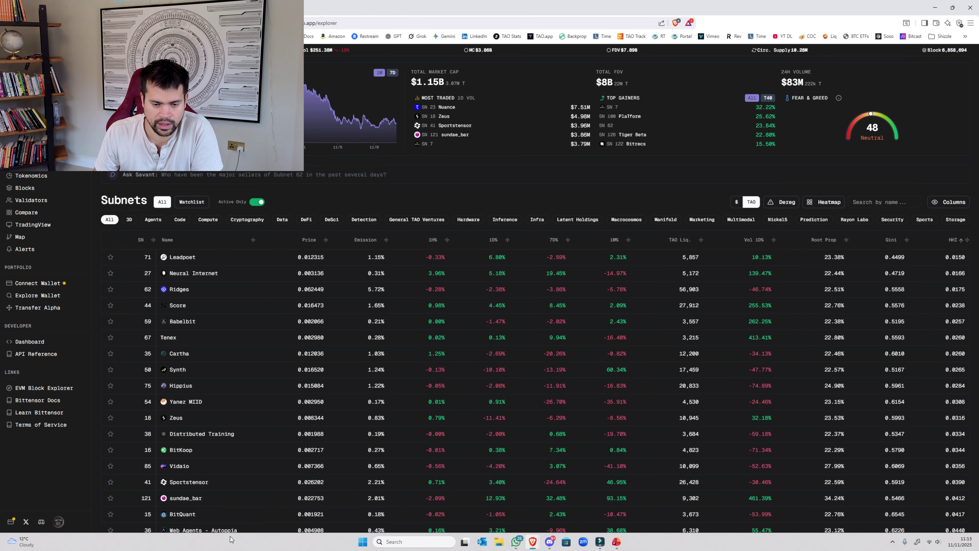
scroll(202, 381, "down", 5)
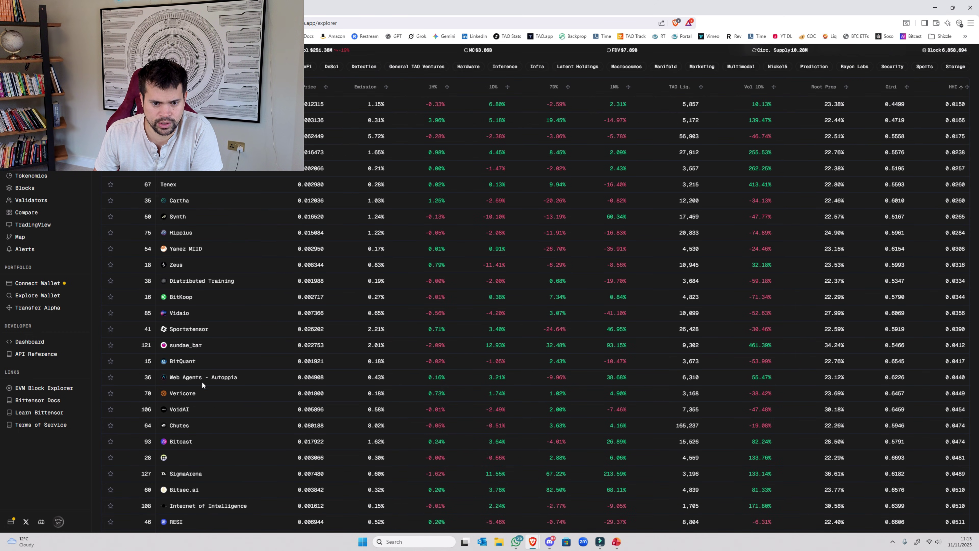
scroll(202, 383, "down", 3)
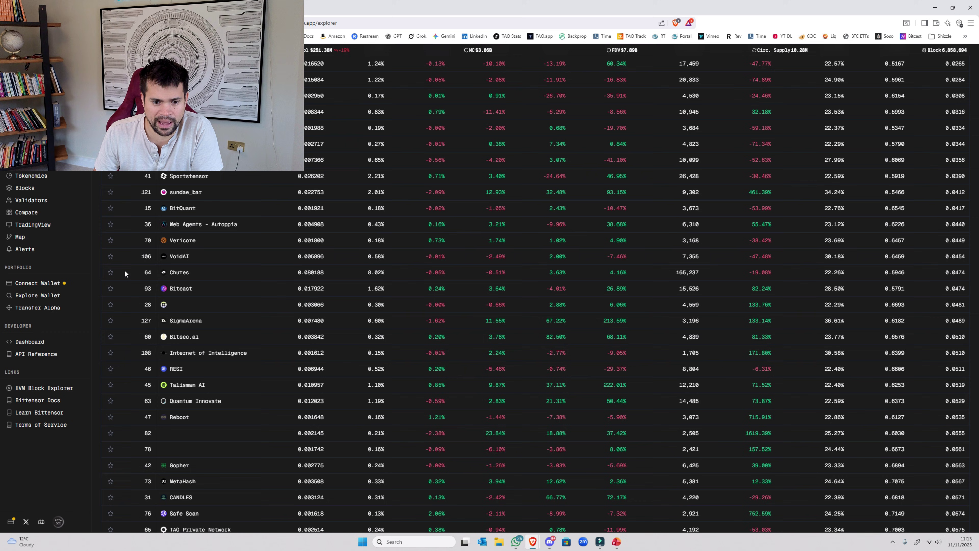
scroll(231, 301, "up", 9)
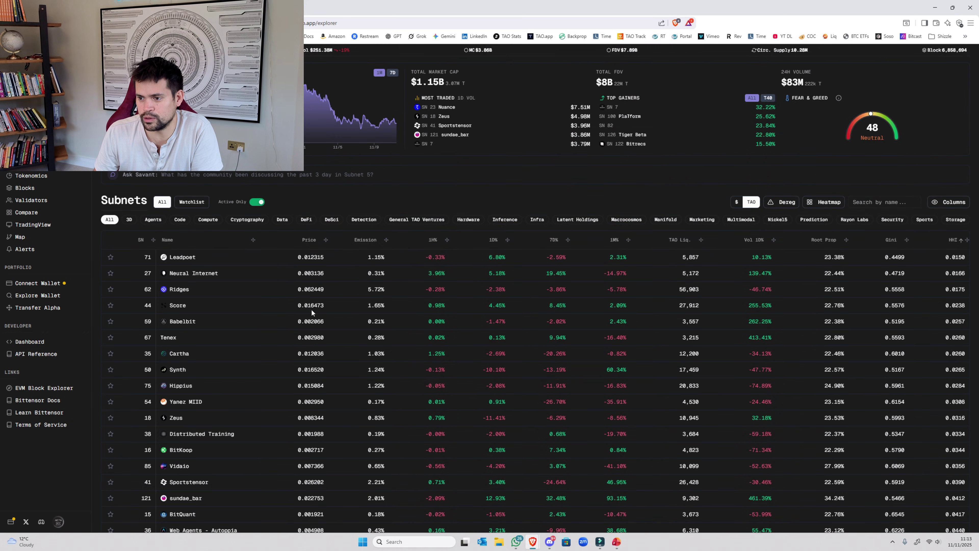
left_click(957, 242)
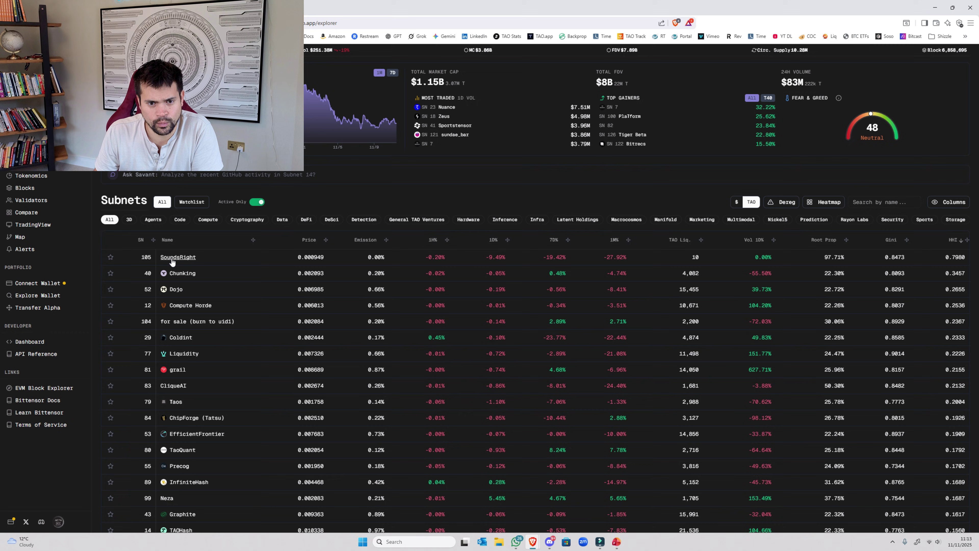
left_click_drag(945, 256, 966, 258)
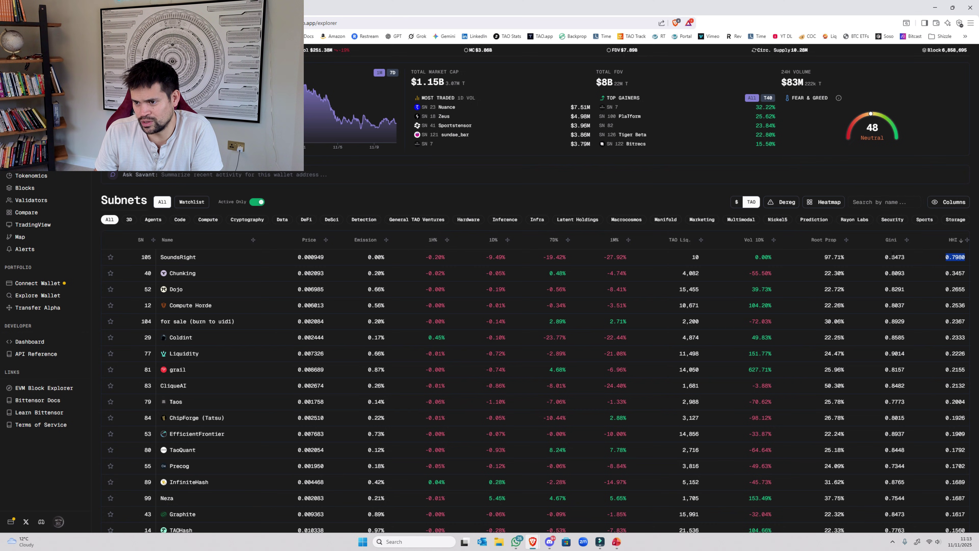
left_click(884, 258)
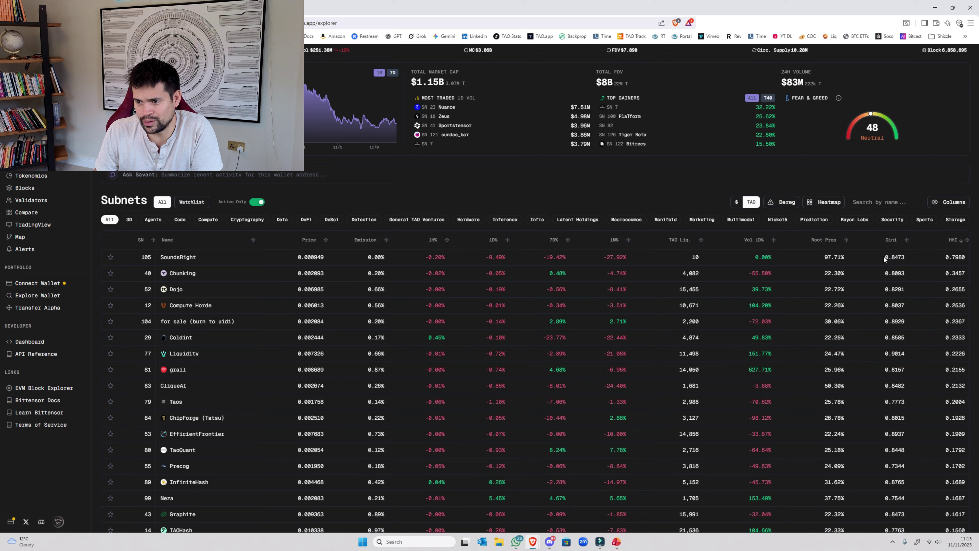
left_click(898, 243)
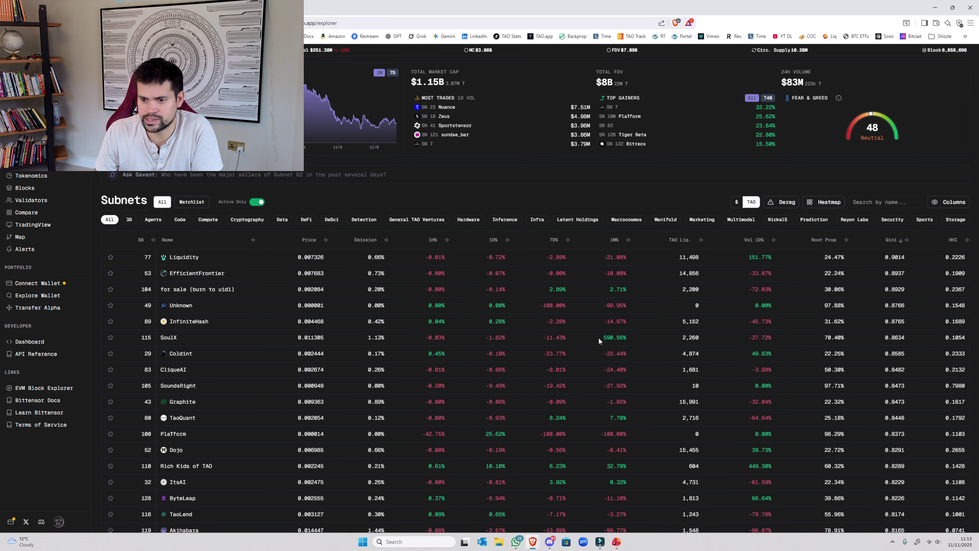
Step: Sort subnets by HHI ascending, putting Leadpoet (0.0150) at the top
scroll(204, 277, "down", 5)
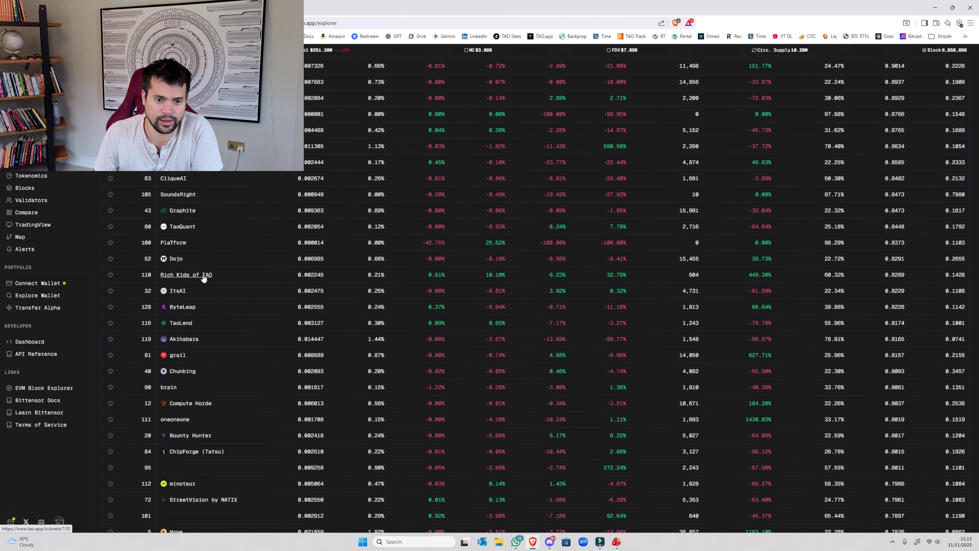
scroll(204, 278, "up", 5)
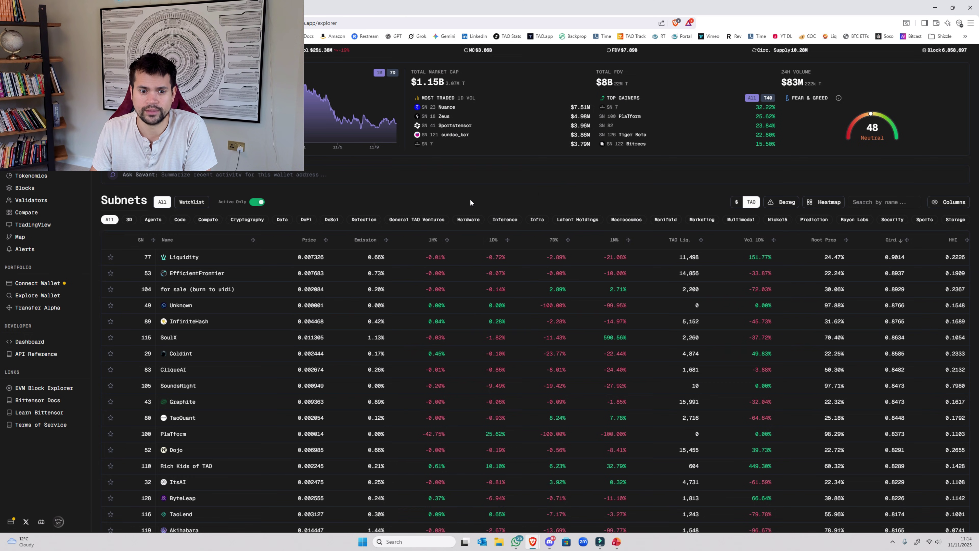
left_click(888, 240)
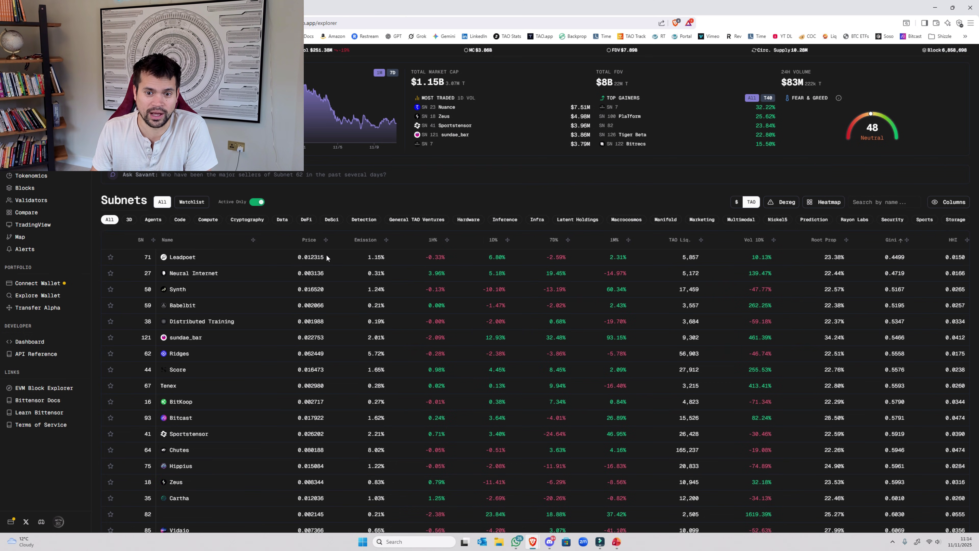
mouse_move(935, 242)
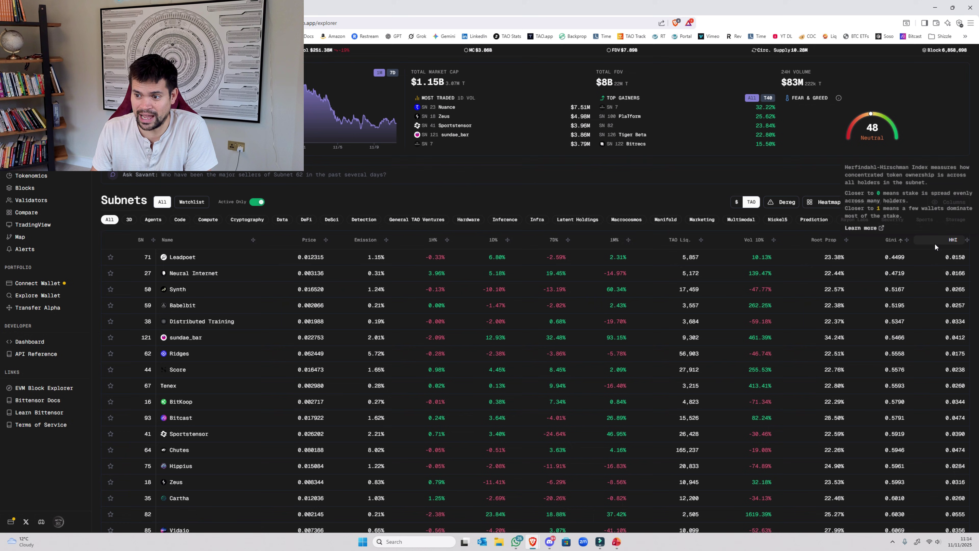
left_click(951, 239)
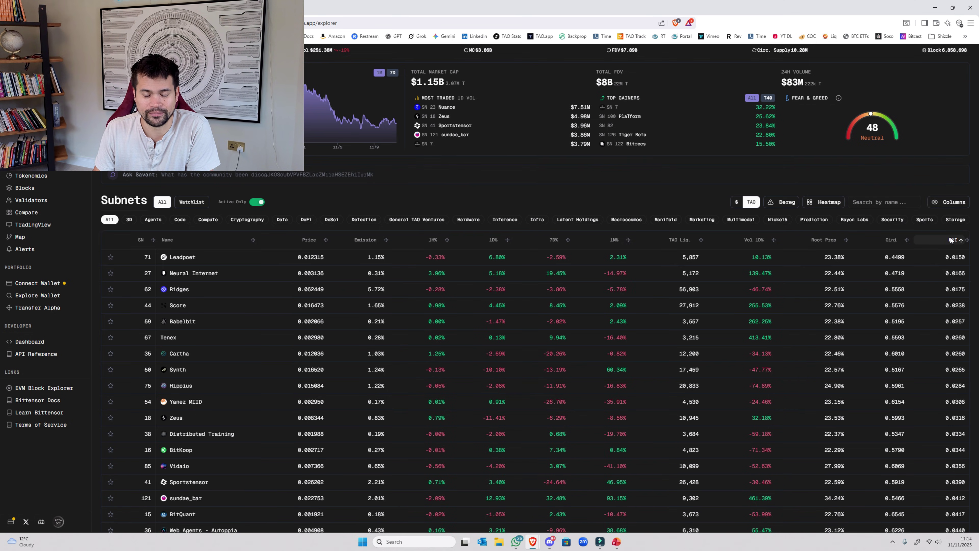